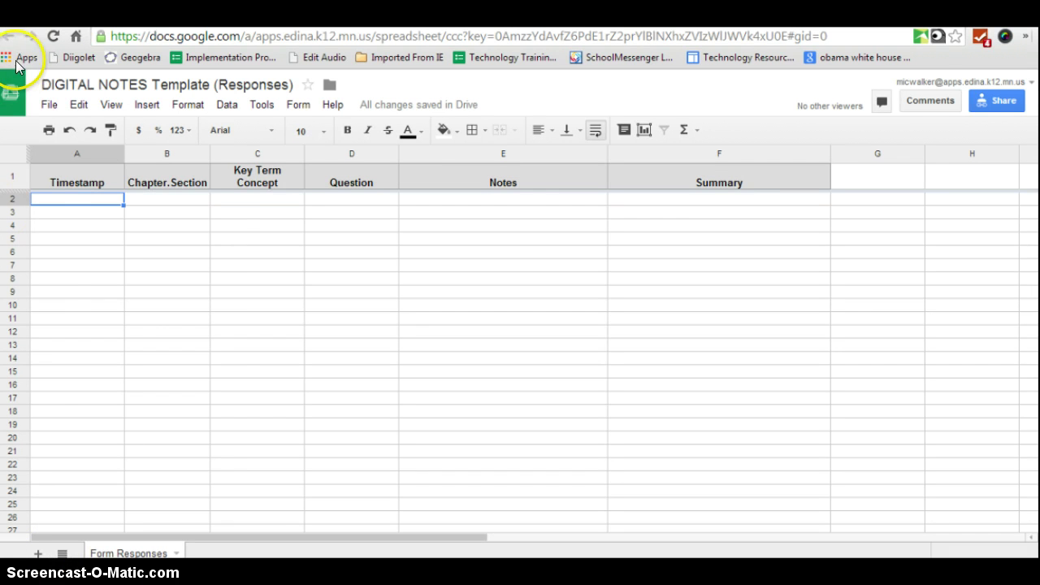
# Step: Copy the template, renaming 'Copy of' to 'Science' and 'Template' to 'Unit 1'
pyautogui.click(49, 106)
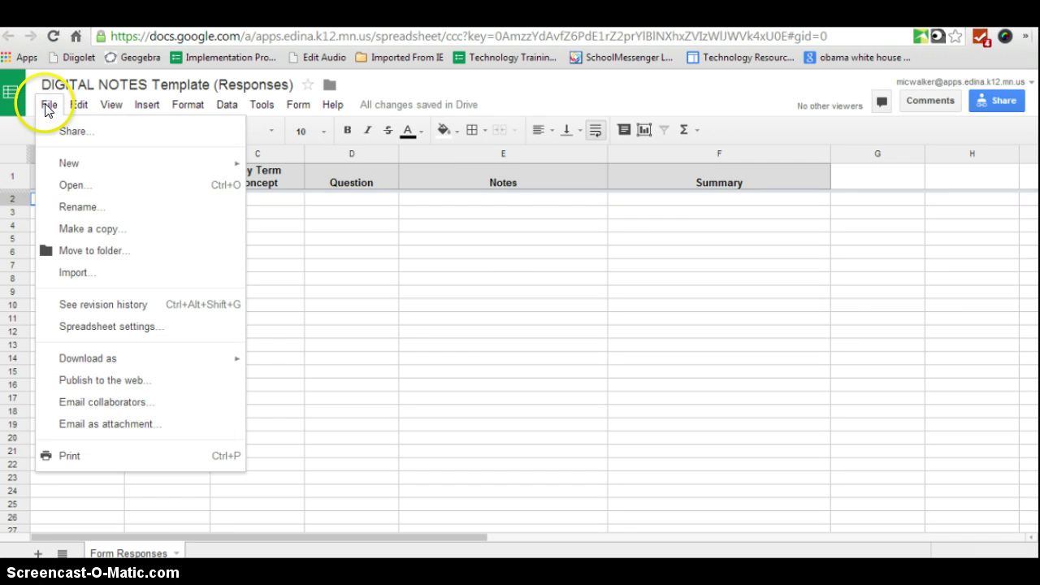
pyautogui.click(101, 231)
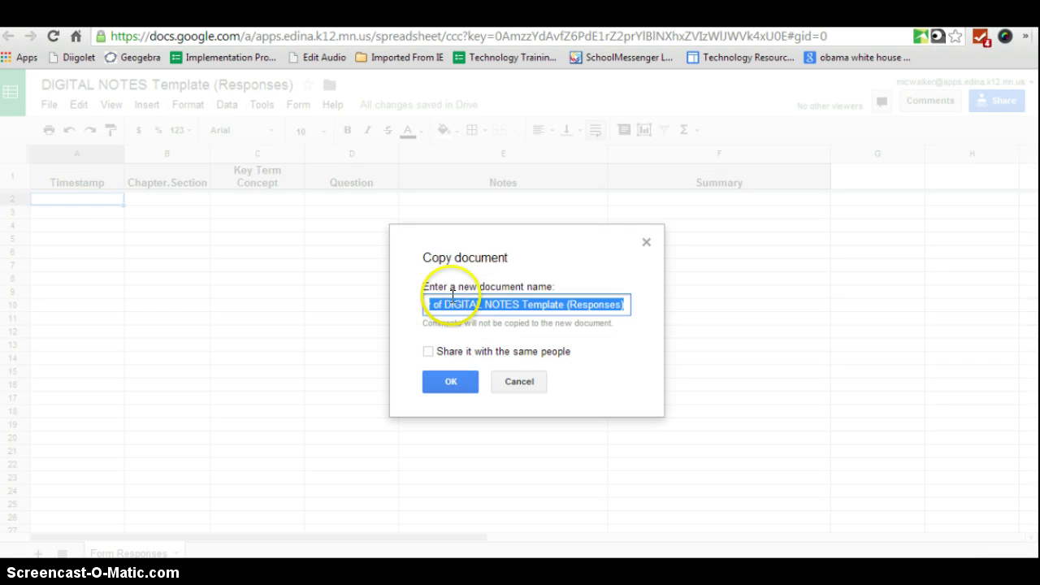
pyautogui.click(488, 303)
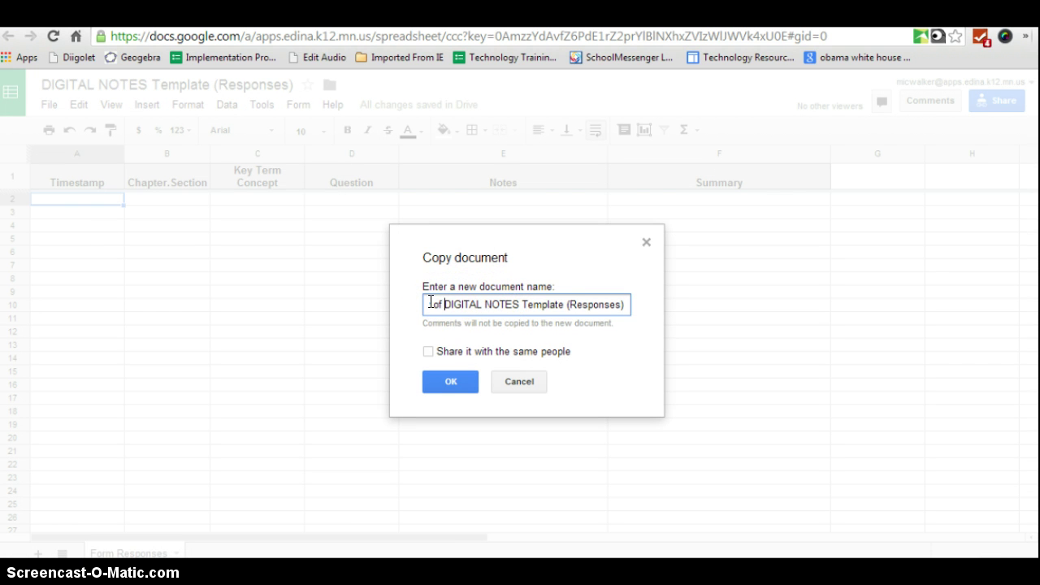
pyautogui.moveTo(448, 302); pyautogui.dragTo(373, 312)
pyautogui.write('Scie')
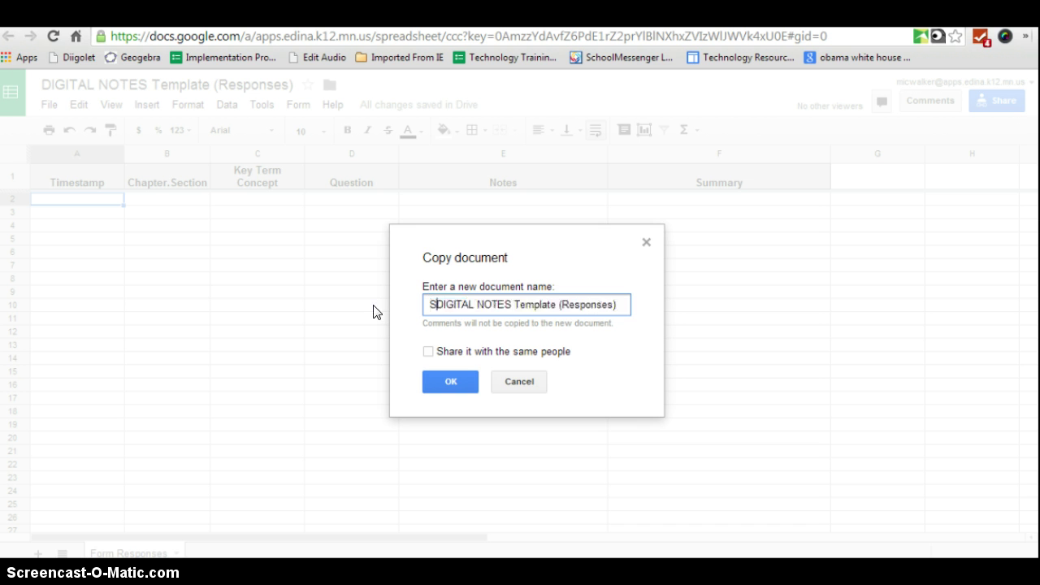
pyautogui.write('nce')
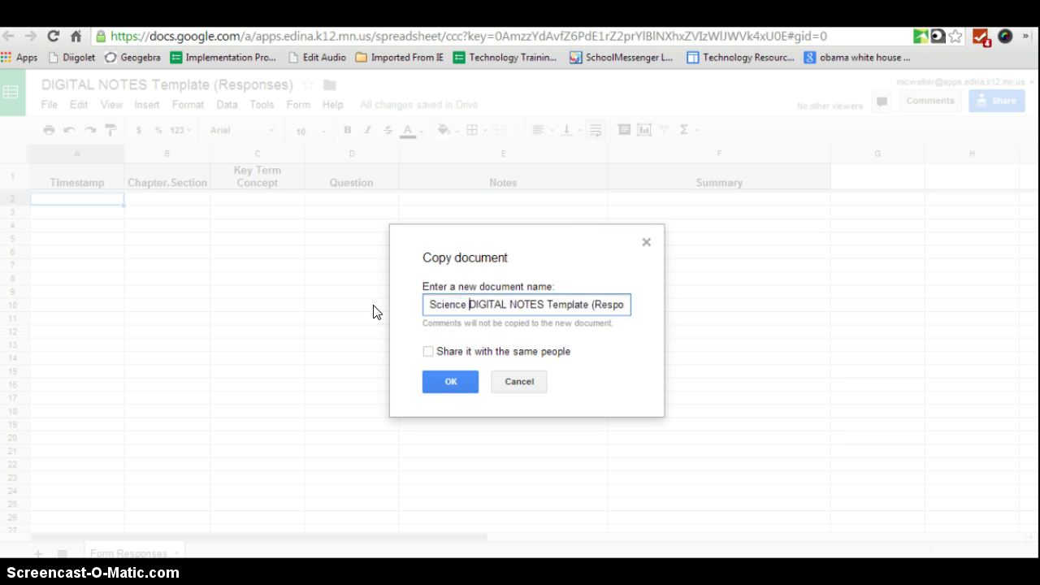
pyautogui.doubleClick(576, 304)
pyautogui.write('Unit ')
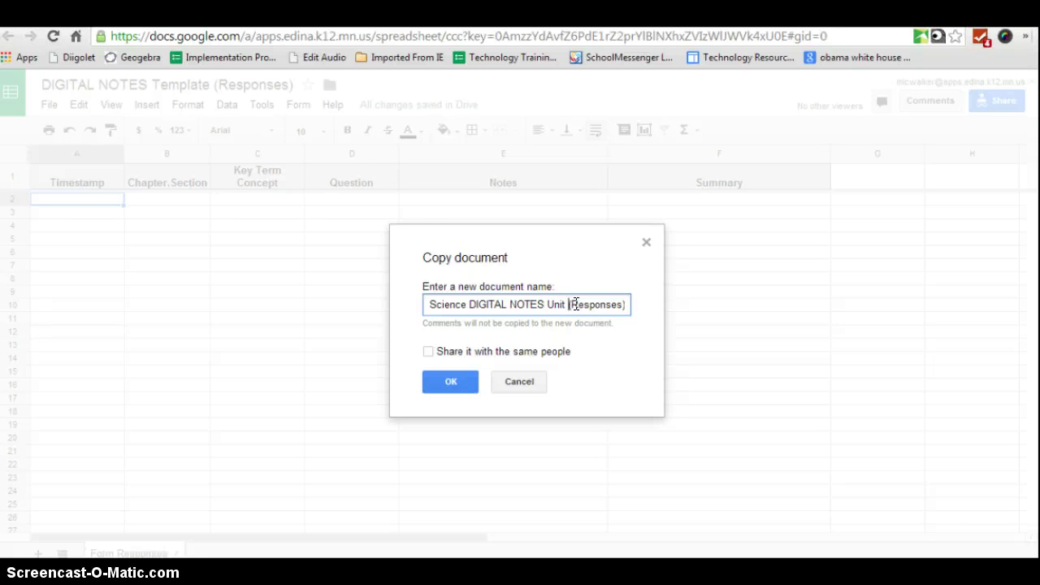
pyautogui.write('1')
pyautogui.click(457, 381)
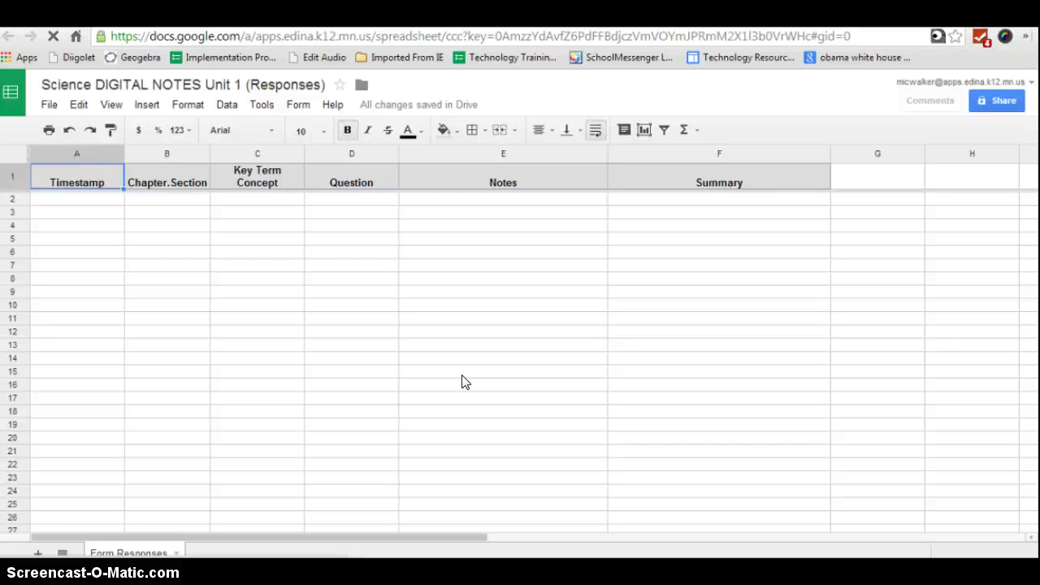
# Step: Move the spreadsheet into the Science Notes › Chapter 1 Drive folder
pyautogui.click(172, 290)
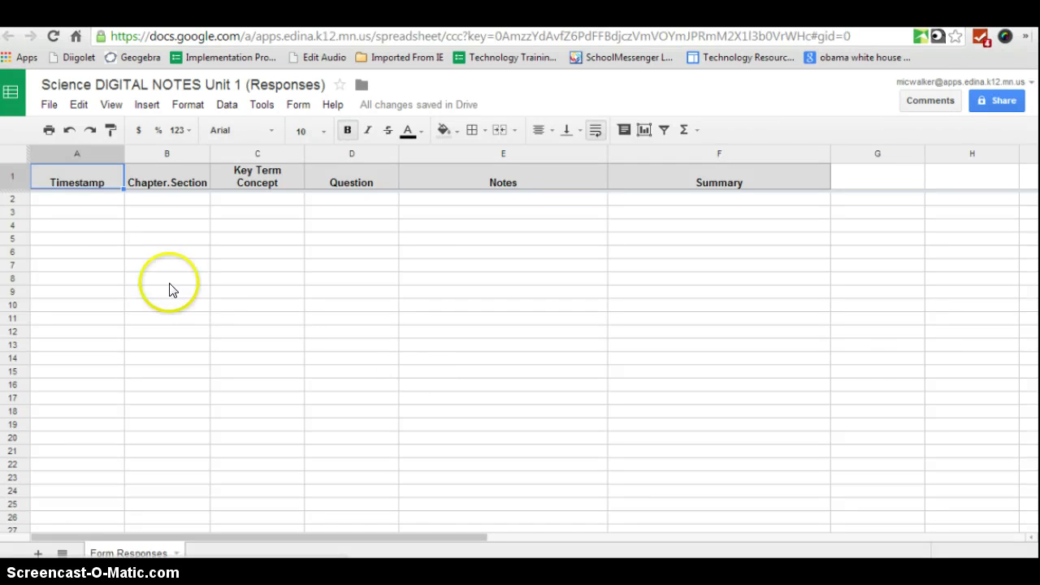
pyautogui.click(52, 105)
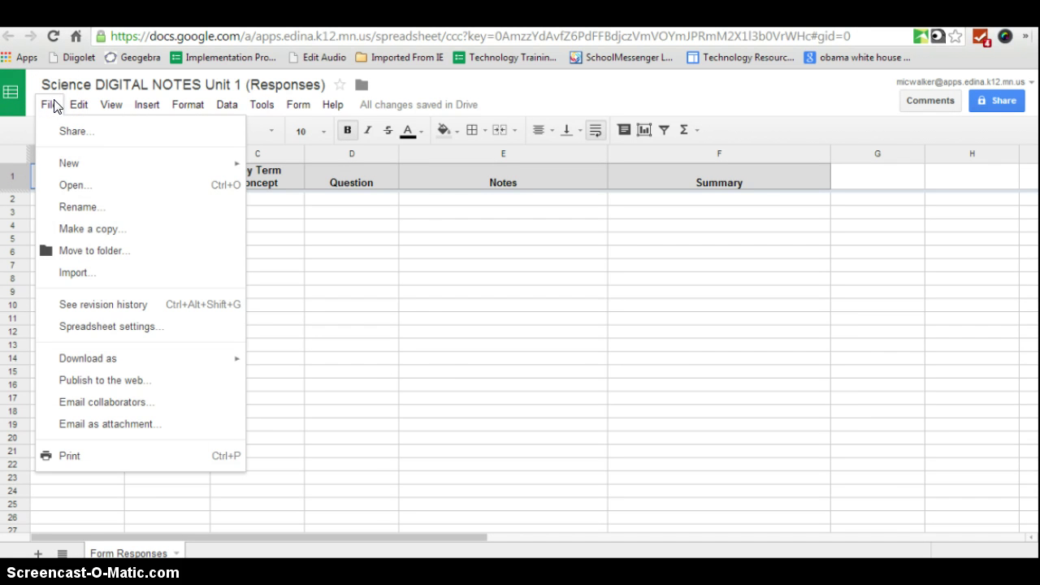
pyautogui.click(98, 252)
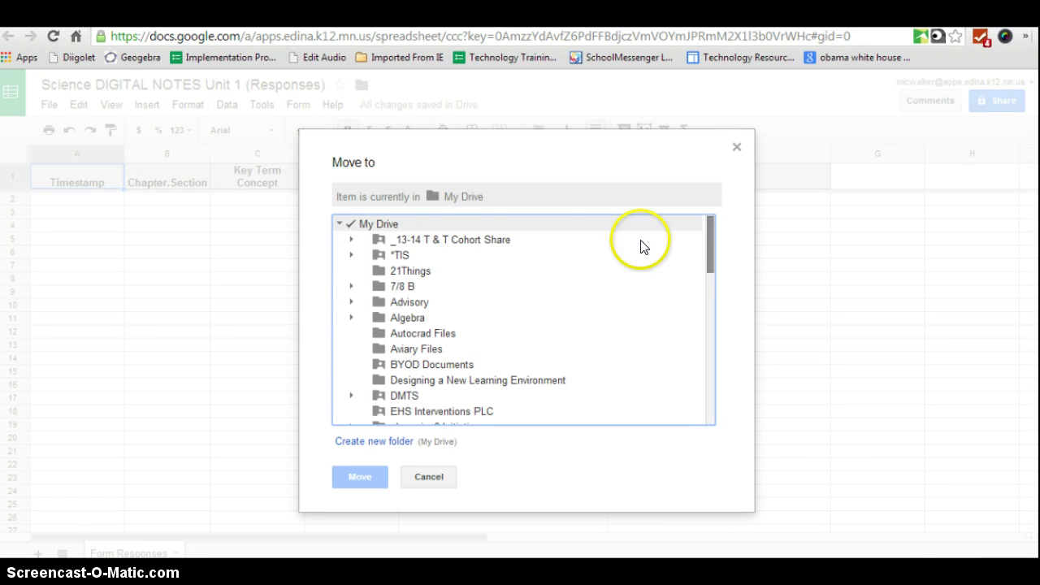
pyautogui.moveTo(712, 233); pyautogui.dragTo(722, 346)
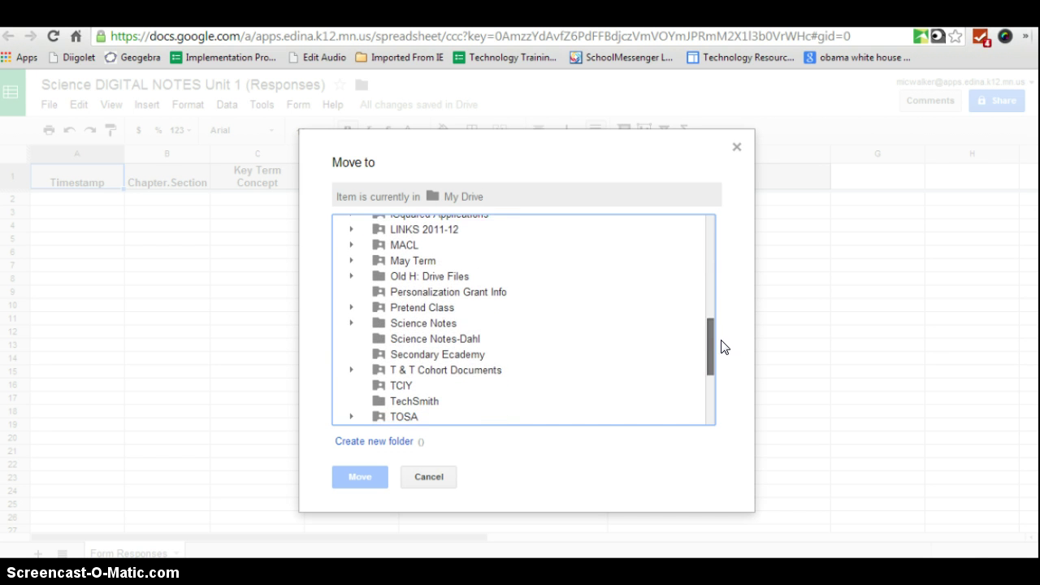
pyautogui.click(407, 315)
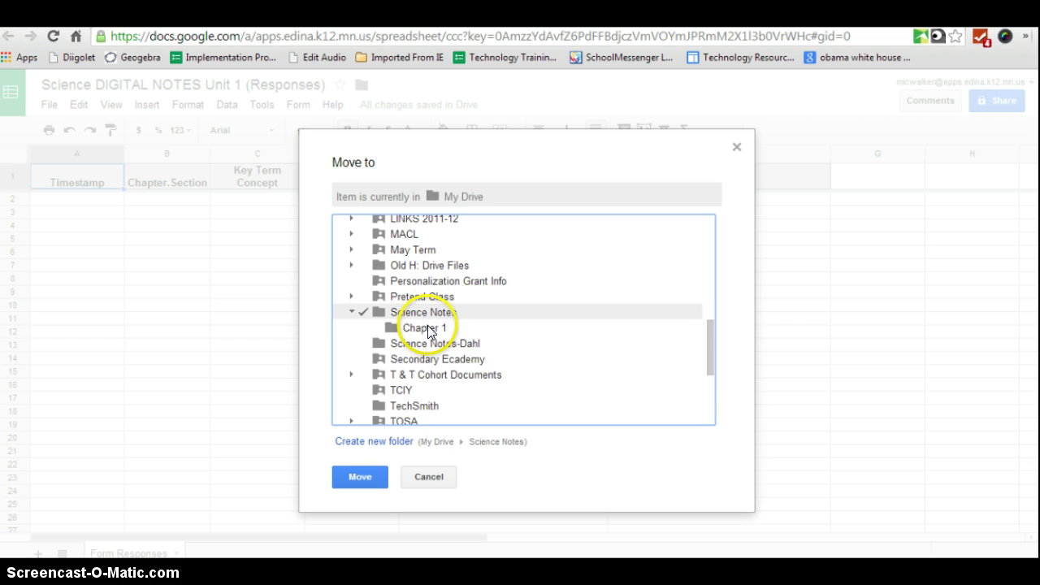
pyautogui.click(425, 328)
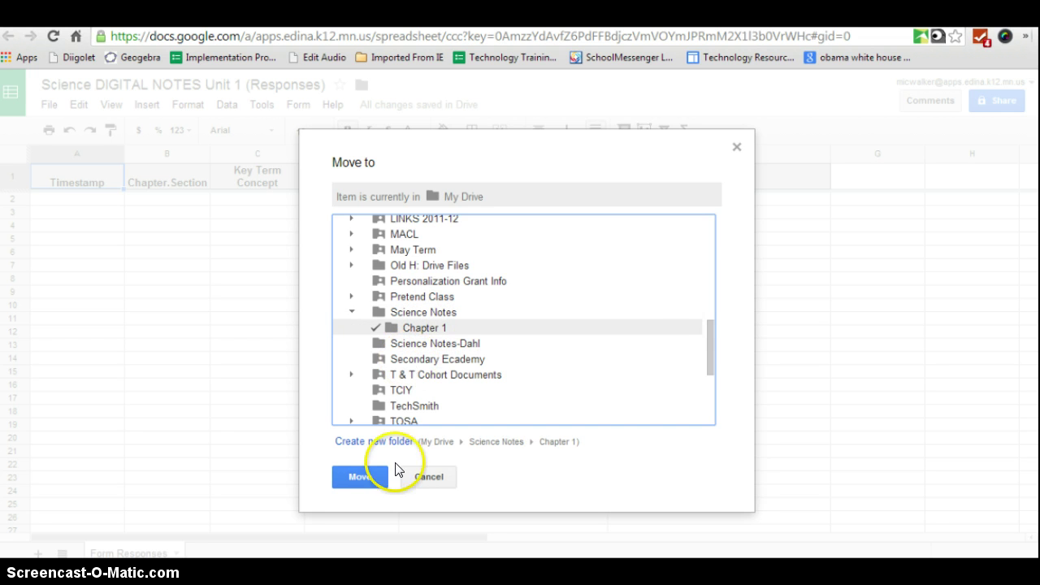
pyautogui.click(365, 475)
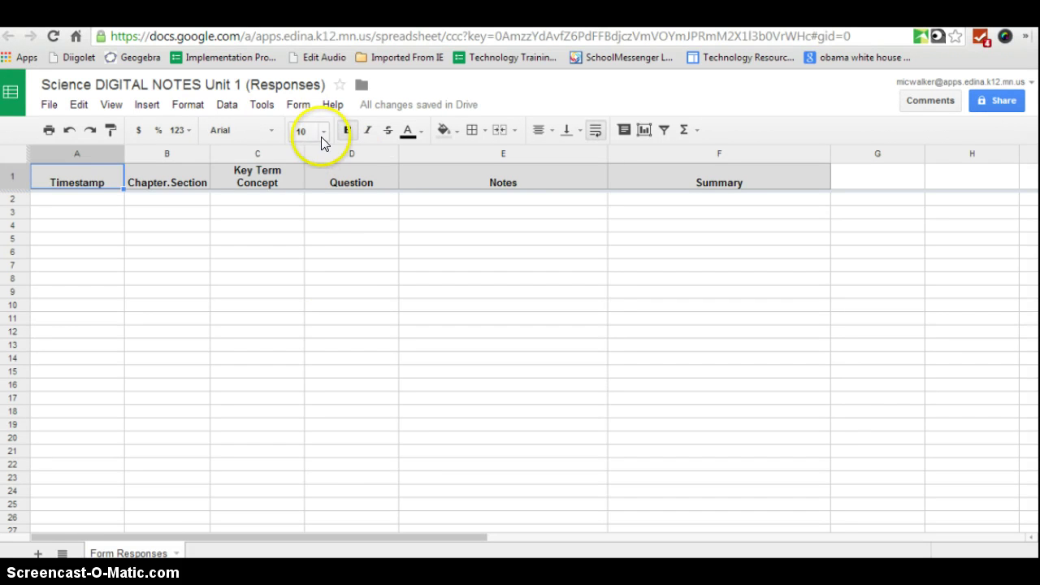
# Step: Edit the linked form, replacing the title's 'Insert Subject/Topic' placeholder with 'Science'
pyautogui.click(298, 105)
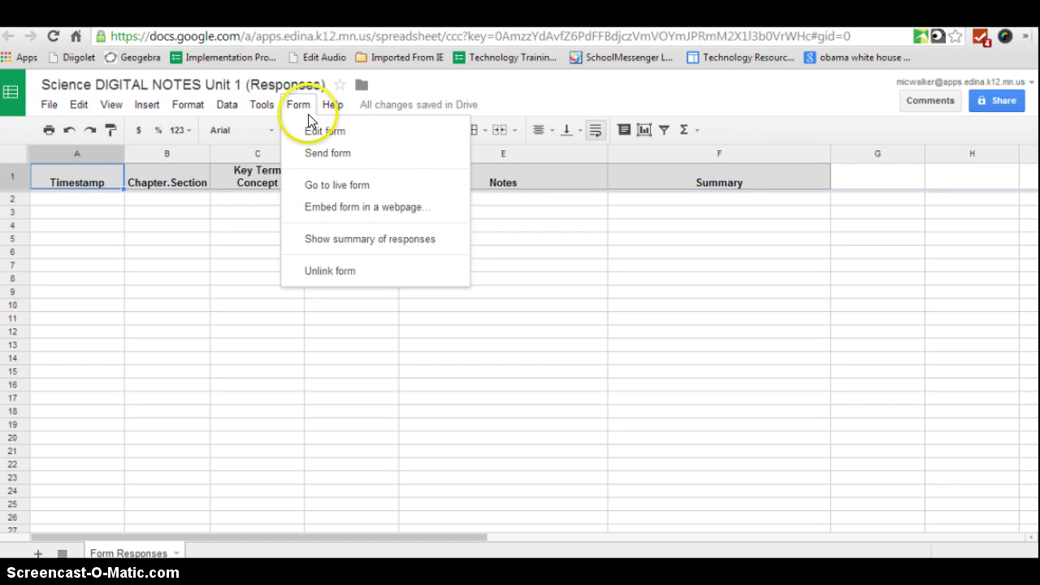
pyautogui.click(319, 130)
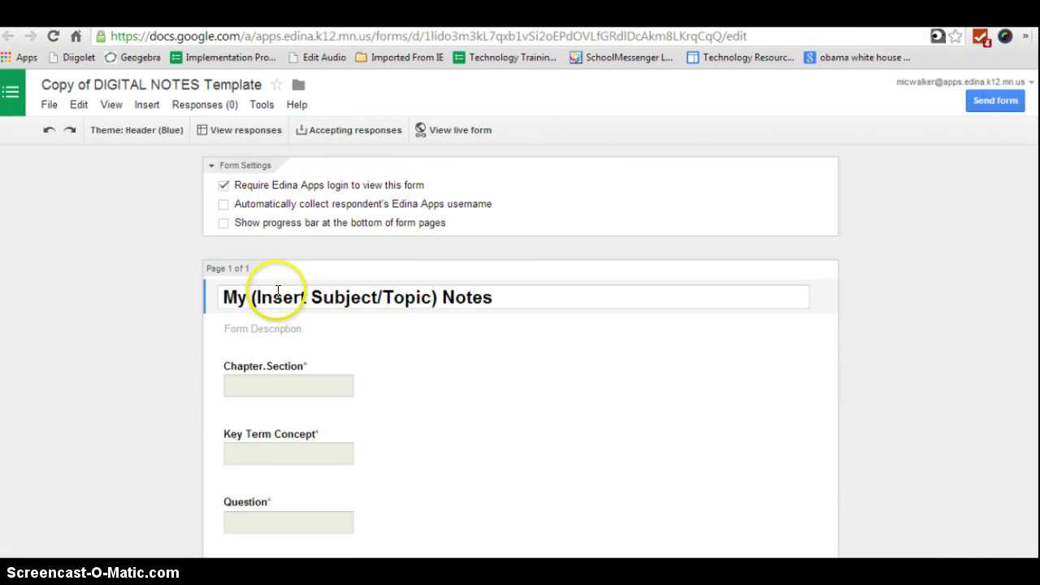
pyautogui.moveTo(255, 297); pyautogui.dragTo(428, 290)
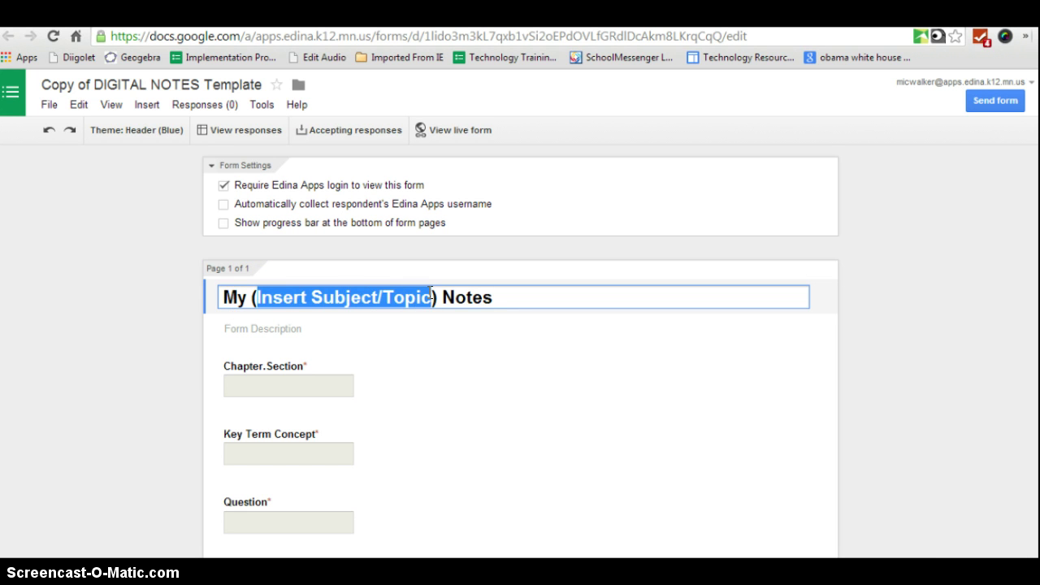
pyautogui.write('Science')
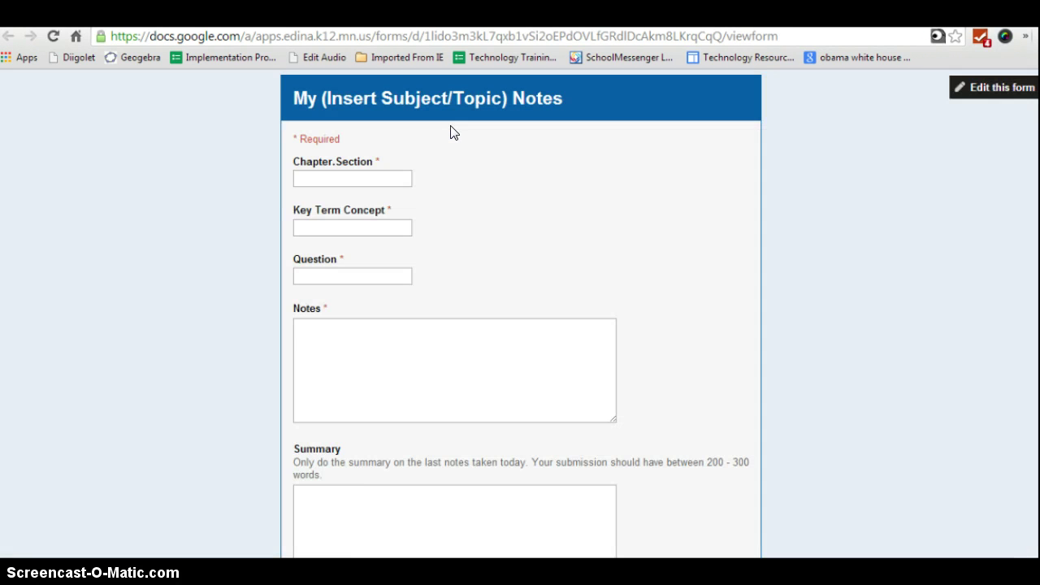
# Step: Enter 'Chapter 1' as Chapter.Section and 'Scientific Method' as Key Term Concept
pyautogui.click(315, 178)
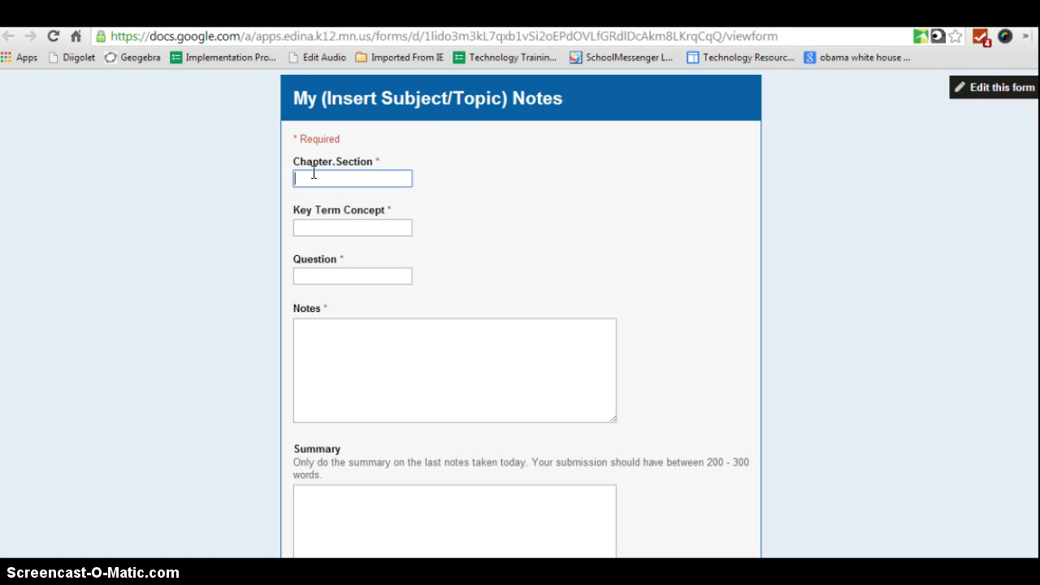
pyautogui.write('Chapter 1')
pyautogui.click(328, 226)
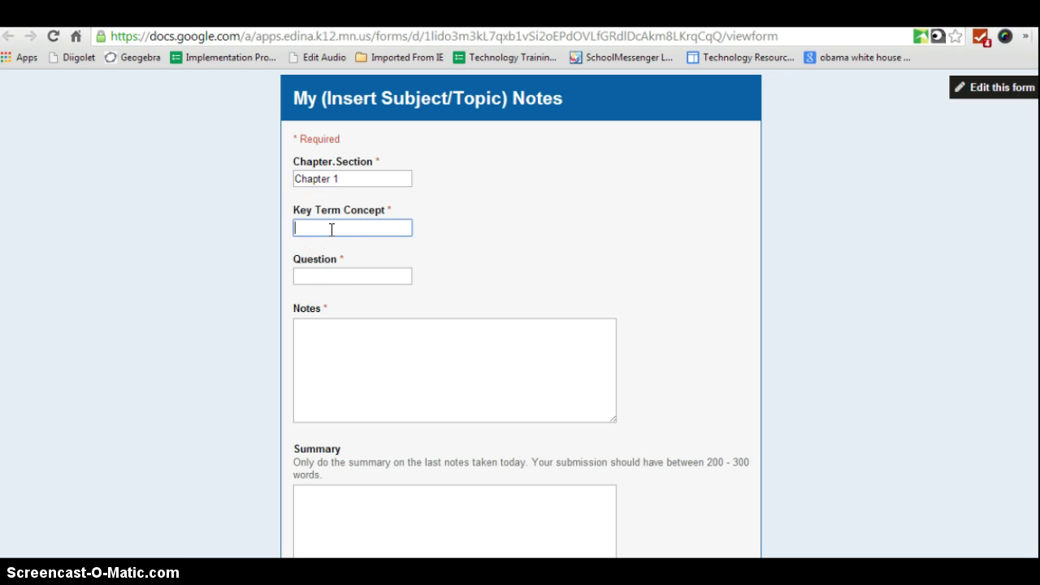
pyautogui.write('Scientific Method')
# Step: Pass the still-empty Question field, now flagged required, down to the Notes box
pyautogui.click(389, 345)
pyautogui.click(380, 274)
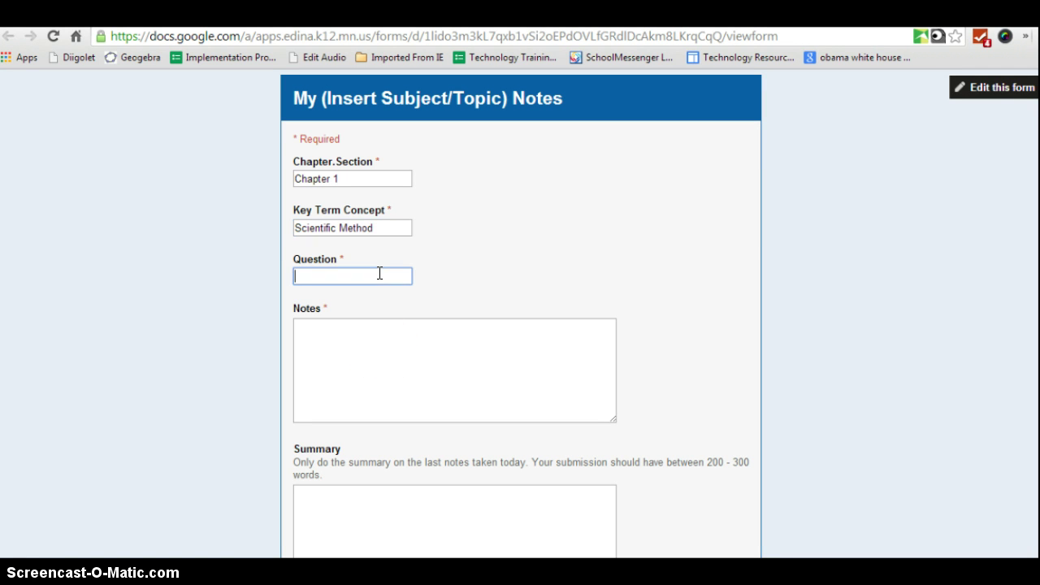
pyautogui.click(374, 338)
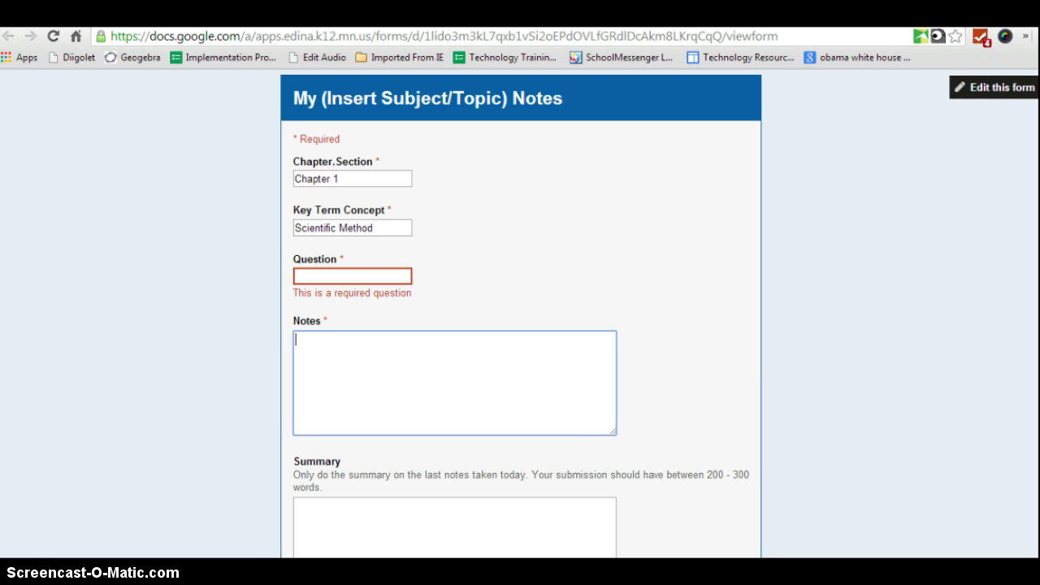
pyautogui.scroll(-2, 657, 378)
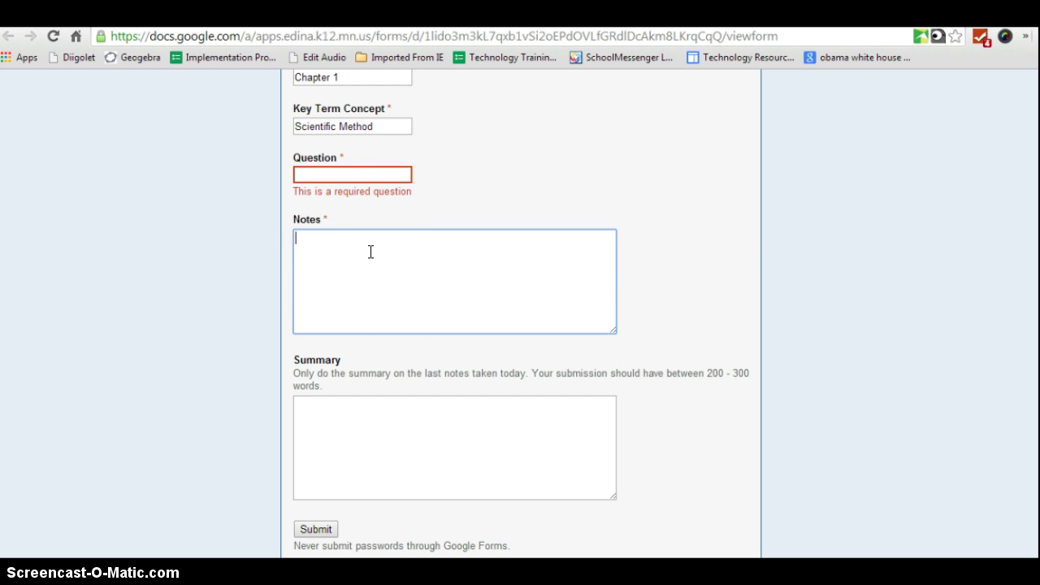
# Step: Enter 'What is the scientific method?' in the Question field
pyautogui.click(341, 168)
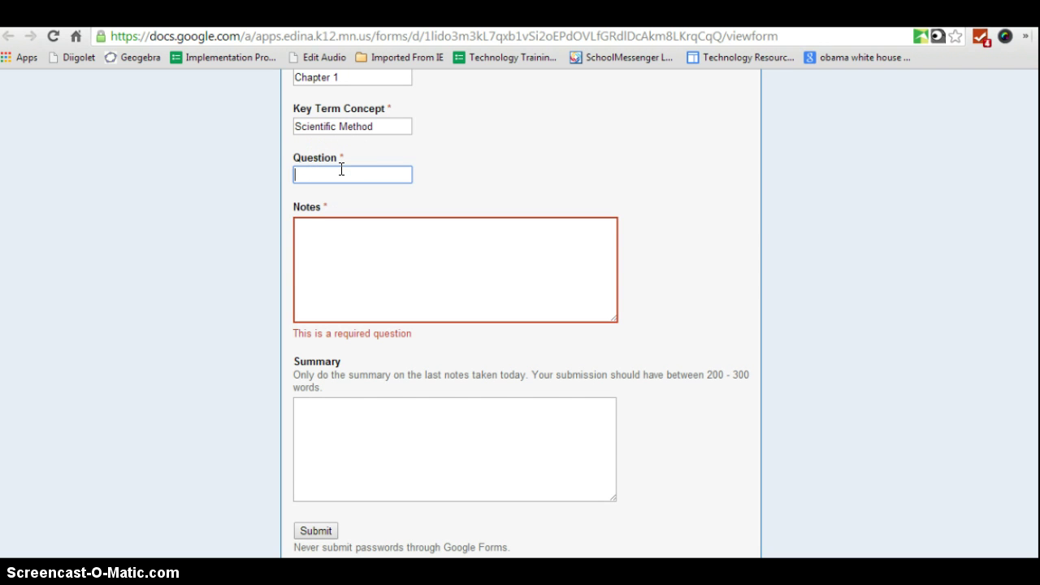
pyautogui.write('What is the C')
pyautogui.press('BackSpace')
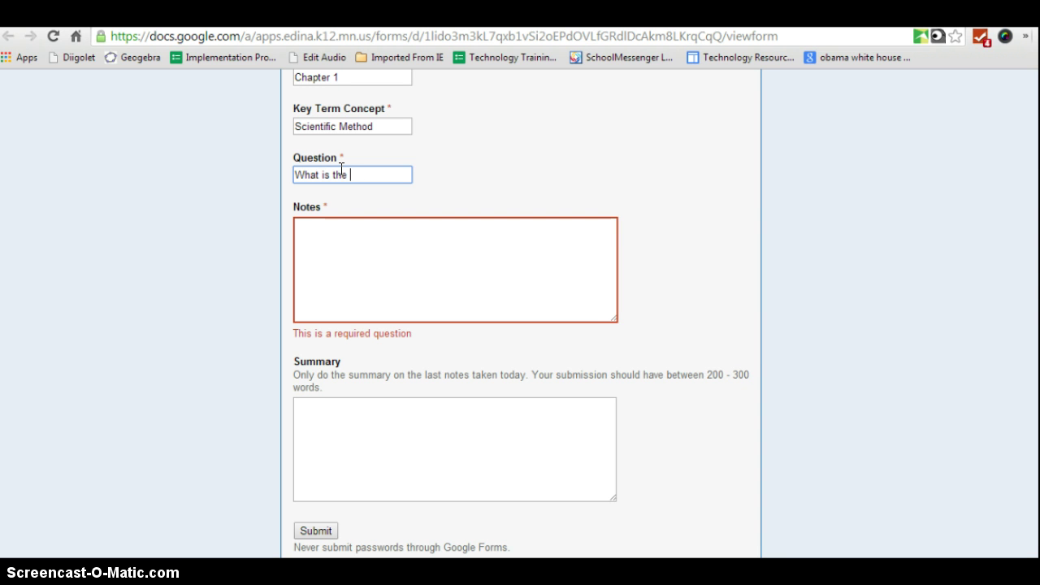
pyautogui.write('scienti')
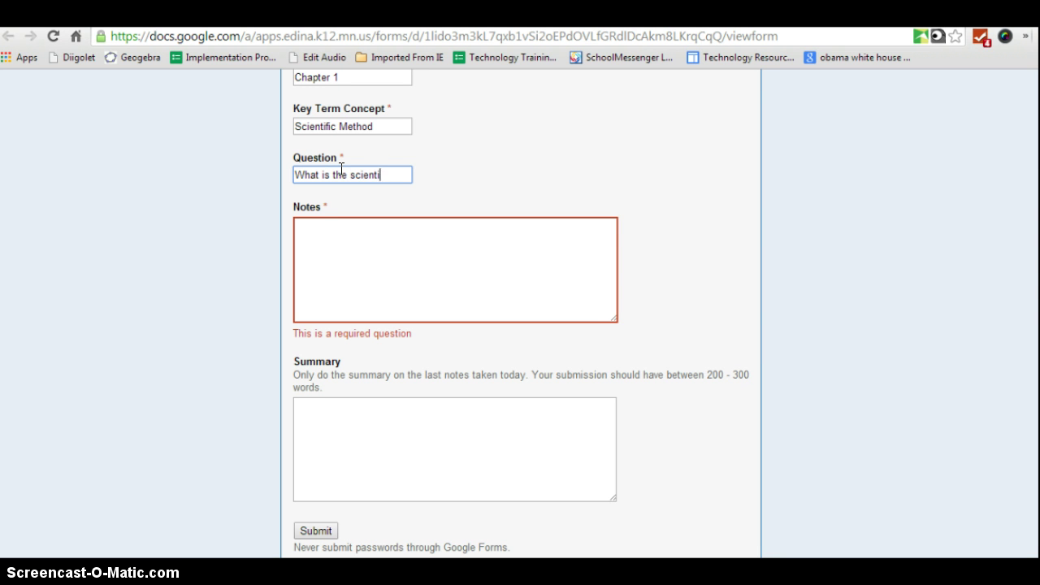
pyautogui.write('fic method')
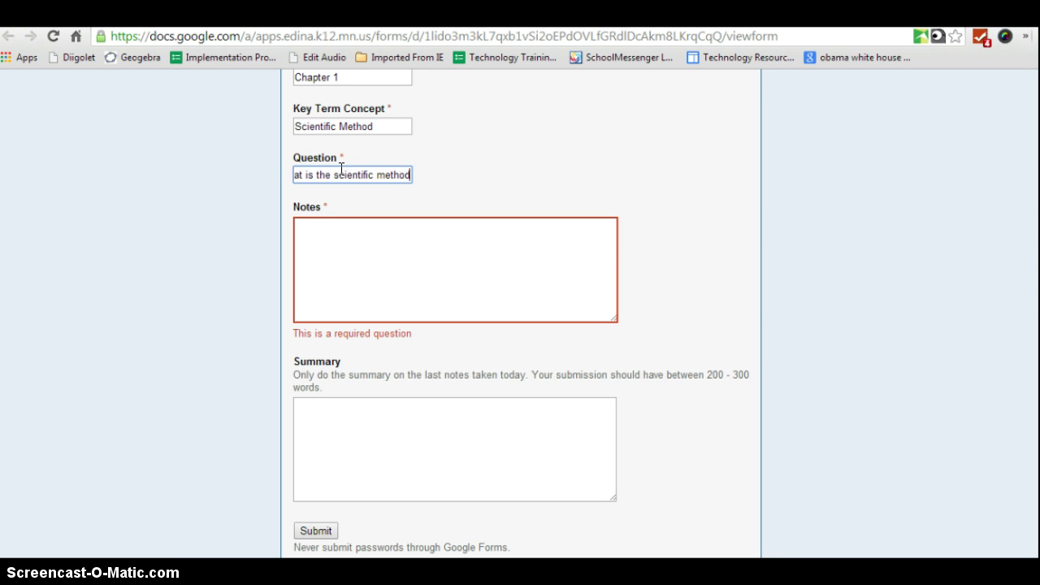
pyautogui.write('?')
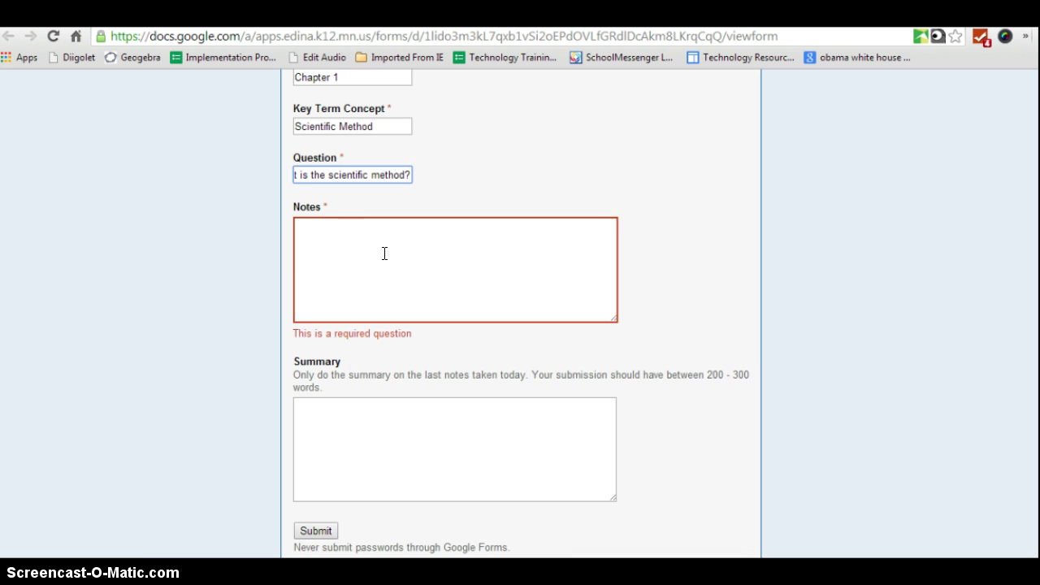
# Step: Write the note 'Start with a hypothesis' and submit the response
pyautogui.click(383, 251)
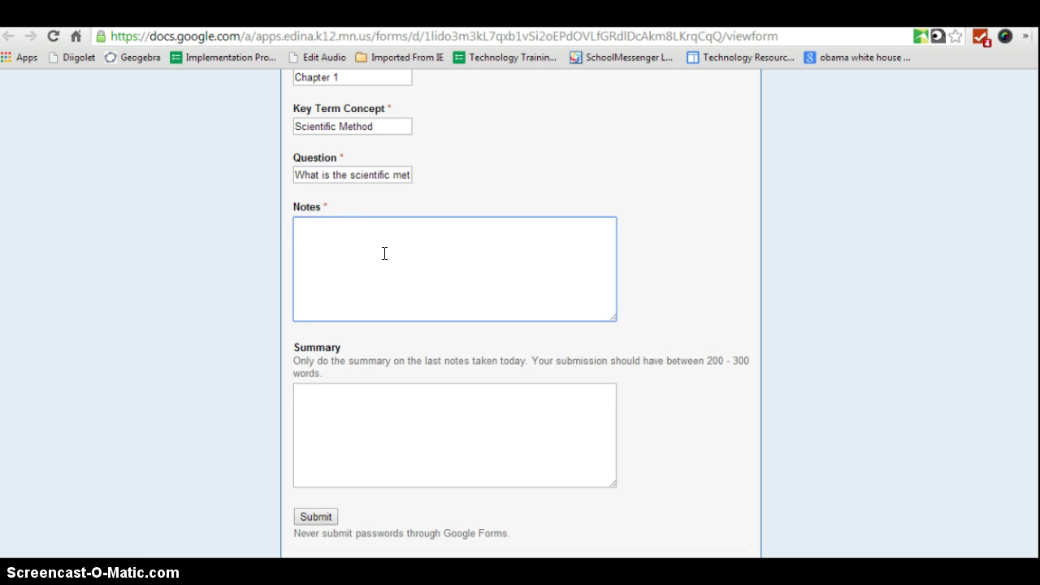
pyautogui.write('Start with a hypothosis')
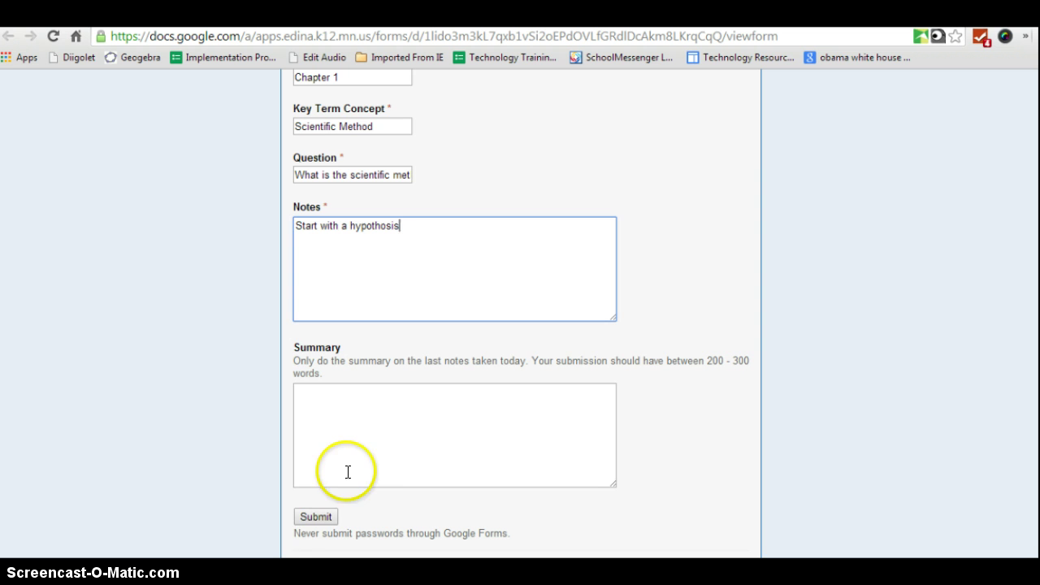
pyautogui.click(314, 516)
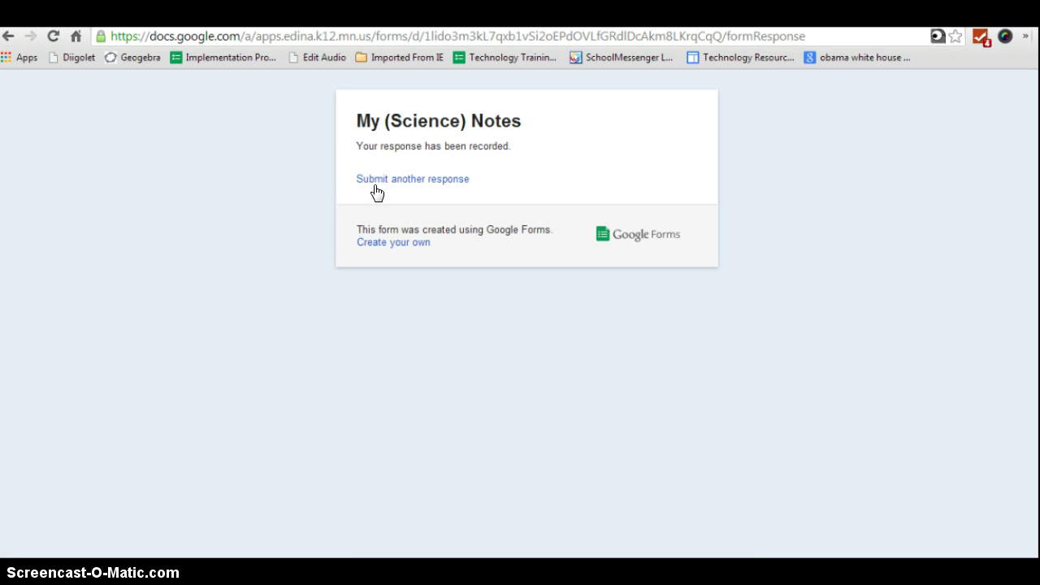
# Step: Start a blank new response, then view the submitted row 2 in the responses spreadsheet
pyautogui.click(314, 262)
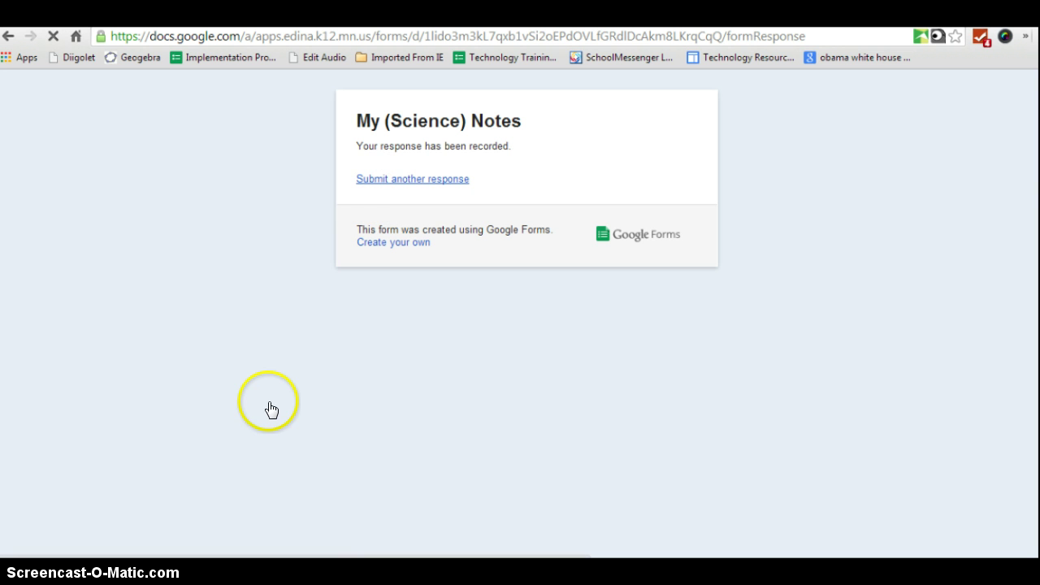
pyautogui.click(386, 180)
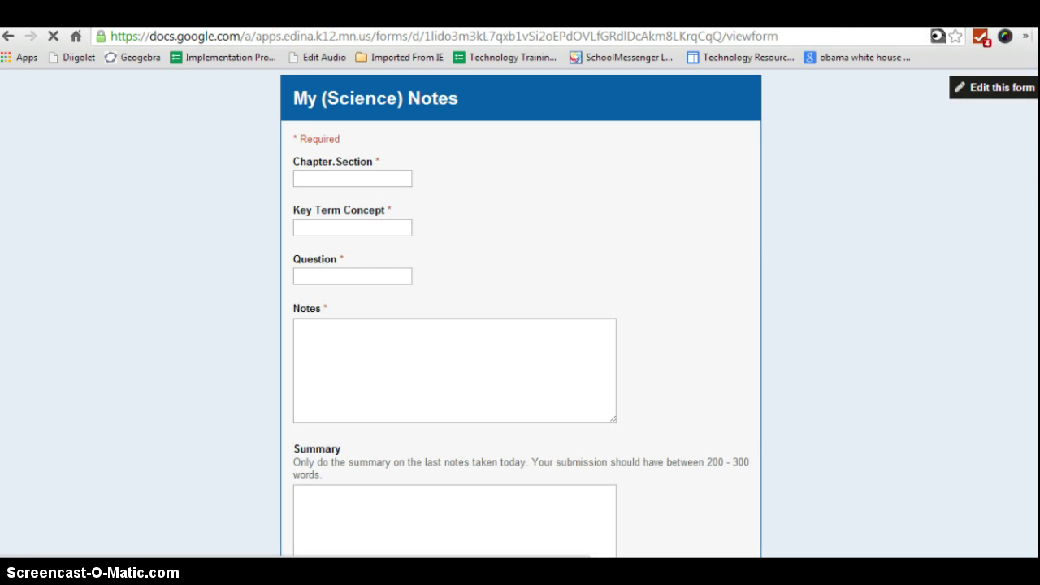
pyautogui.hotkey('ctrl', 'Tab')
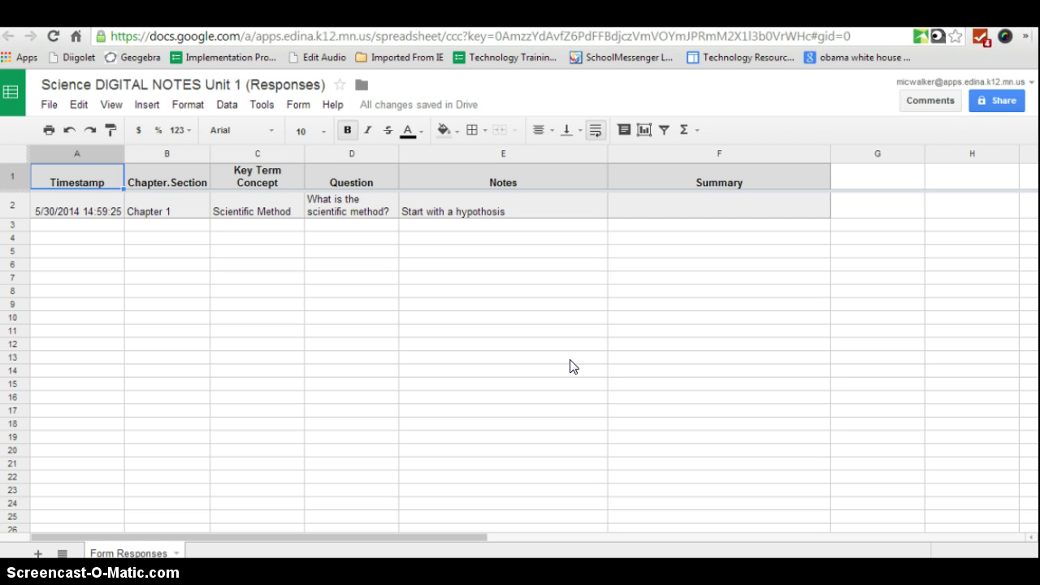
pyautogui.hotkey('ctrl', 'Tab')
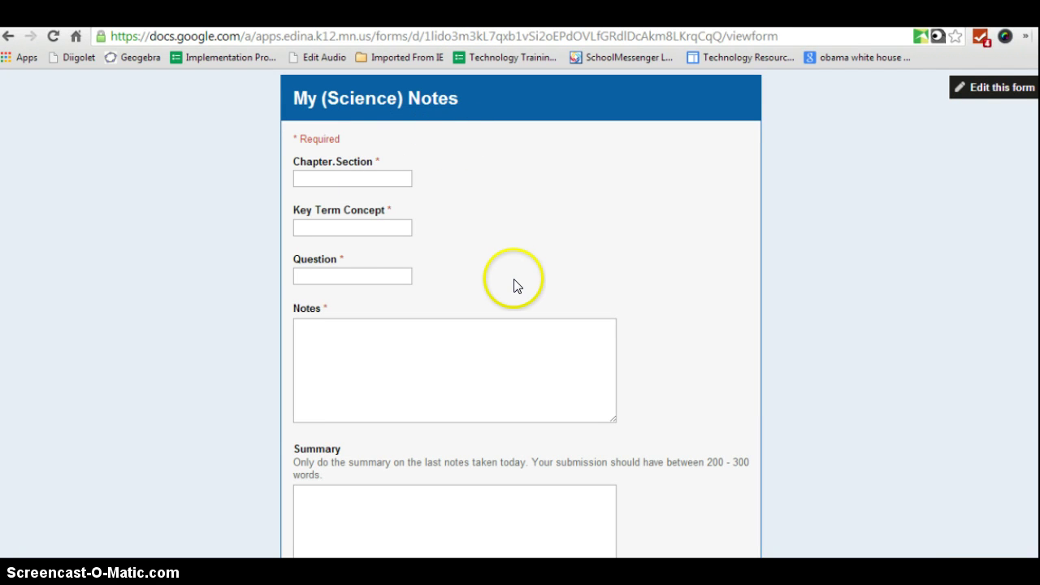
pyautogui.hotkey('ctrl', 'Tab')
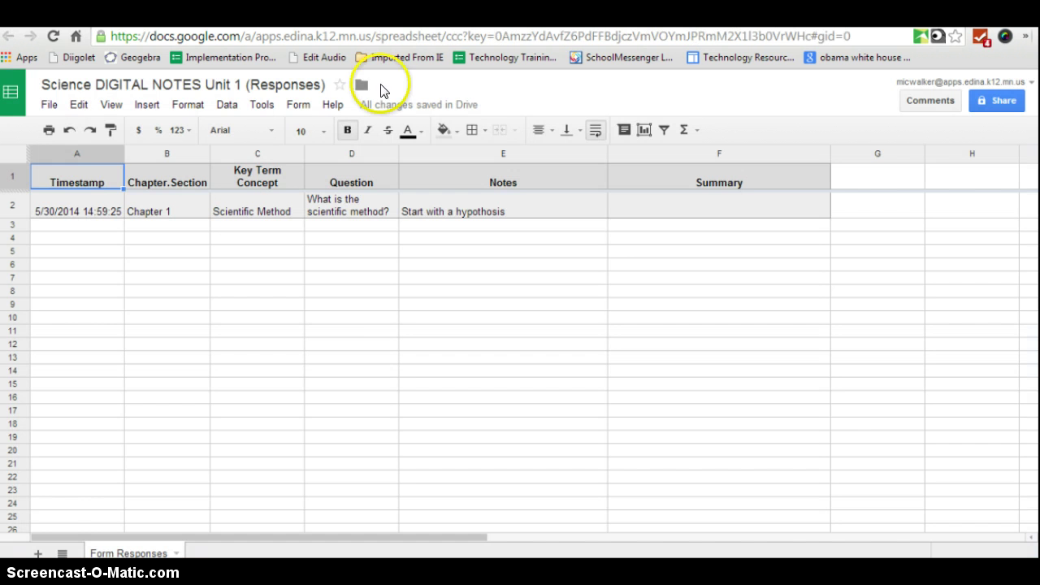